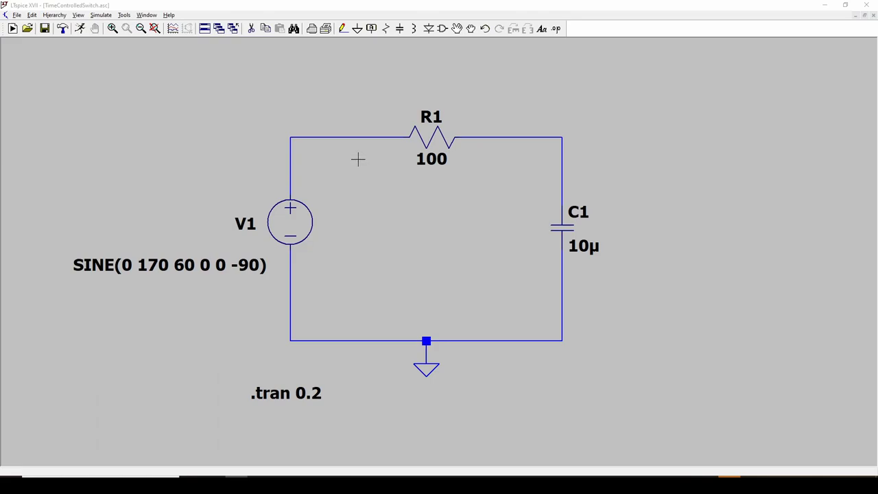
Zoom the schematic view in on the new switch and pulse source above the RC circuit
scroll(380, 279, up, 1)
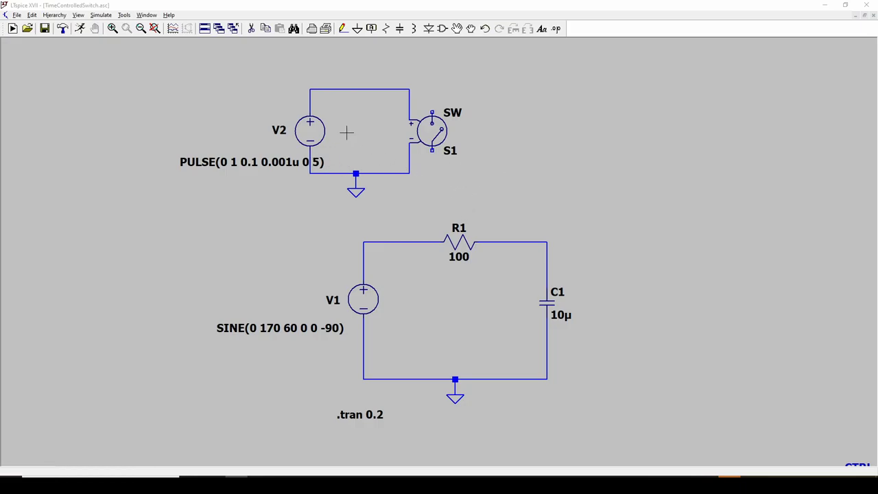
Run the simulation and plot V(n001) to check the pulse, then close the plot and maximize the schematic
click(80, 30)
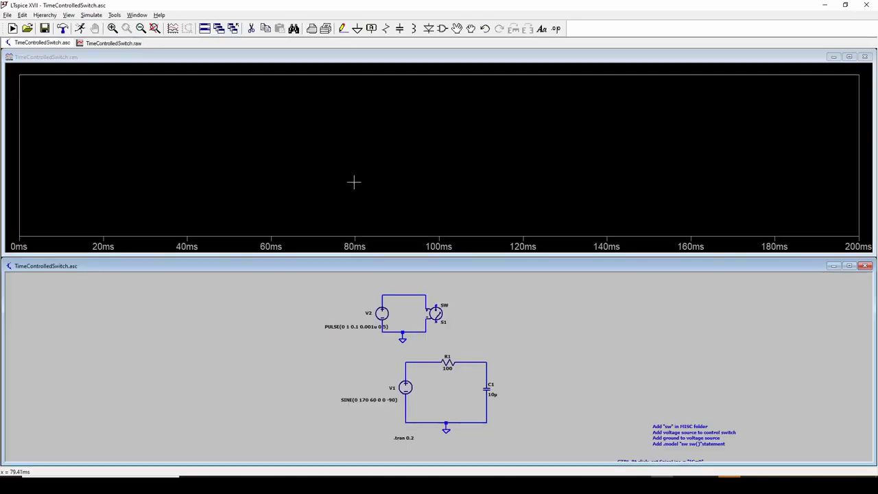
click(399, 295)
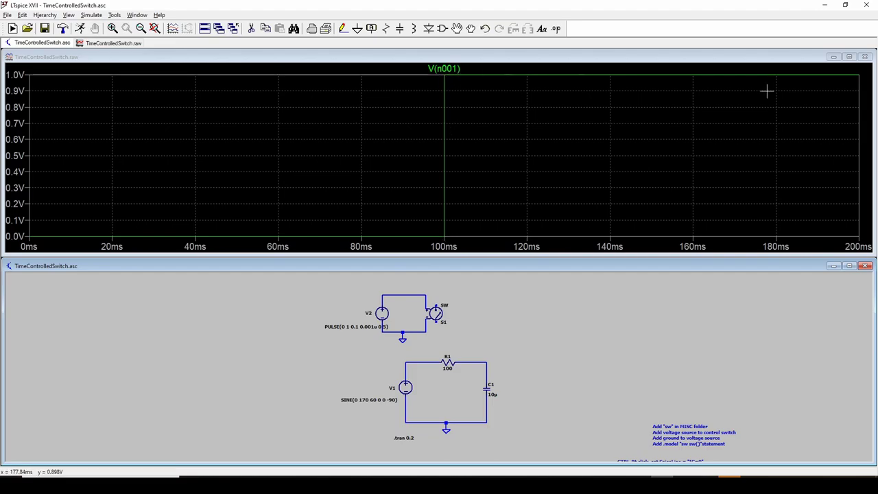
click(867, 57)
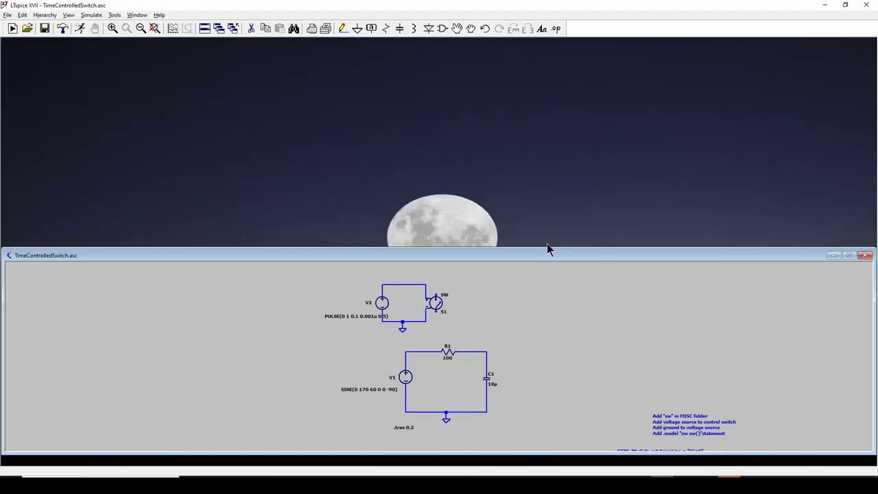
double_click(511, 257)
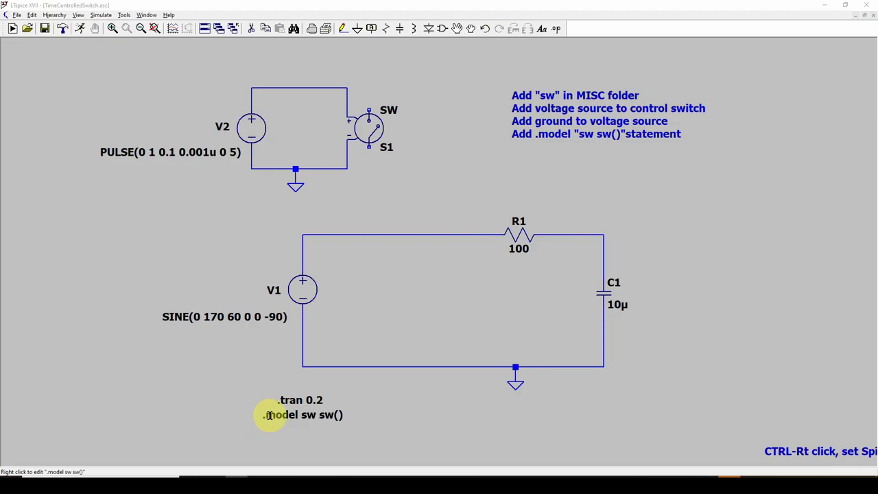
Open the SPICE directive editor and cancel it without adding any text
click(556, 31)
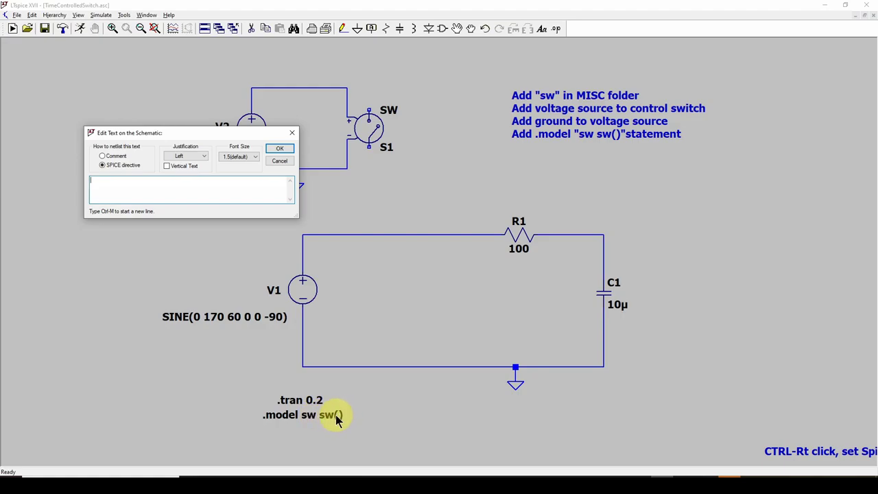
click(280, 163)
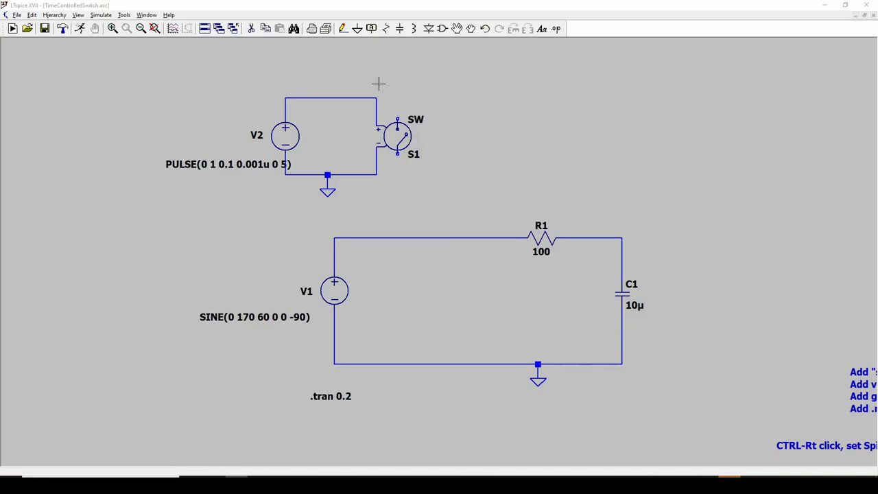
Wire S1's terminals to the V1 and R1 top wires, then delete the bridging wire between them
click(343, 30)
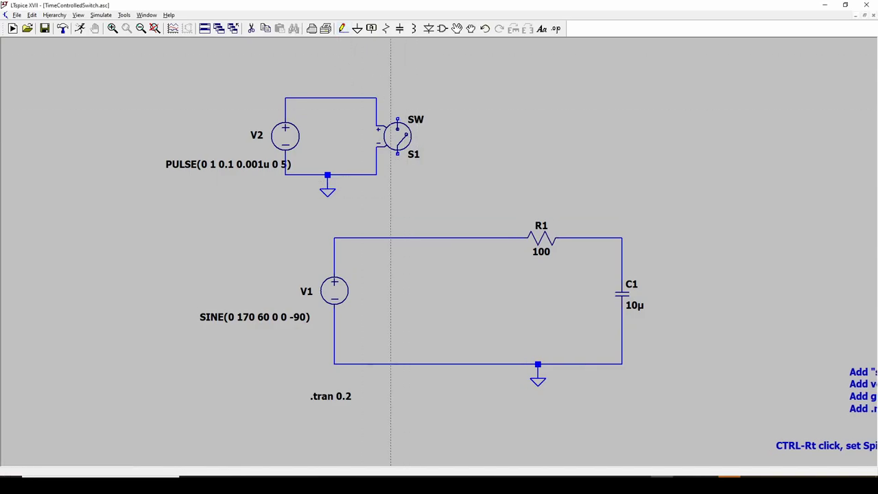
click(398, 154)
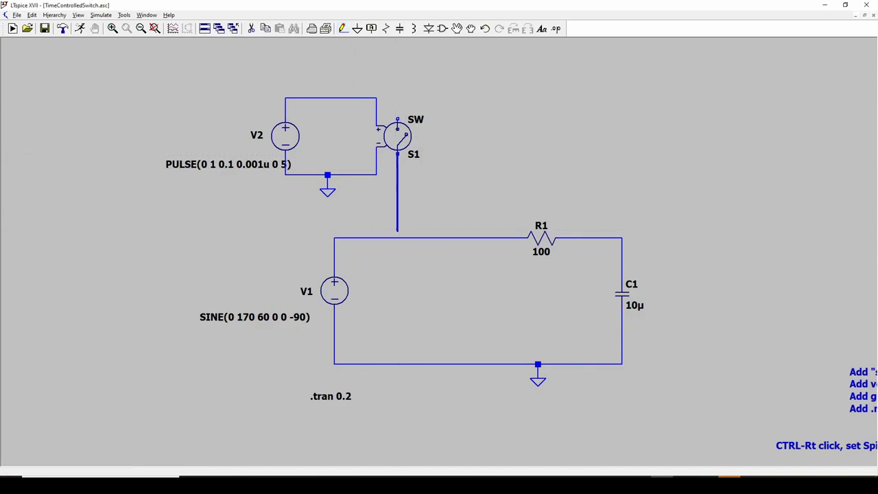
click(397, 238)
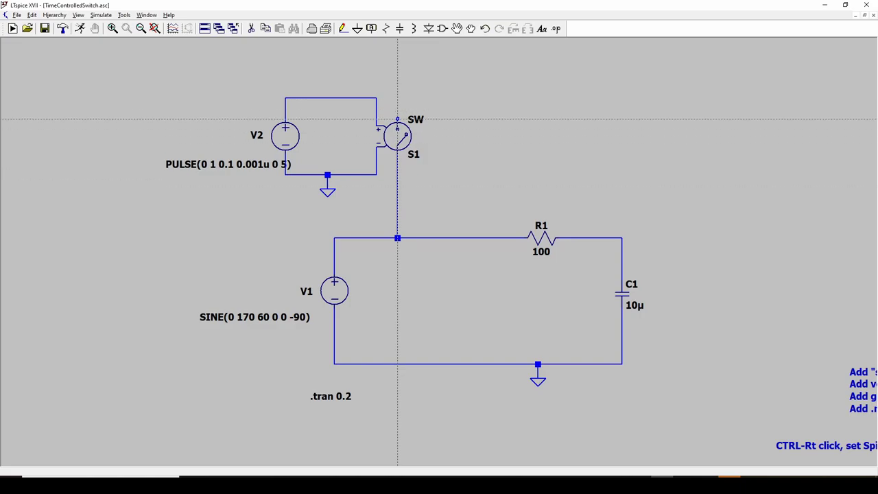
click(397, 118)
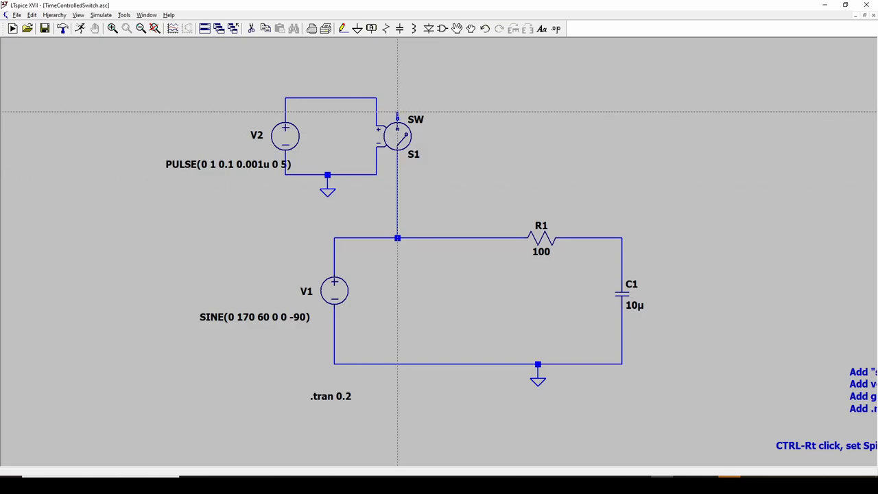
click(453, 98)
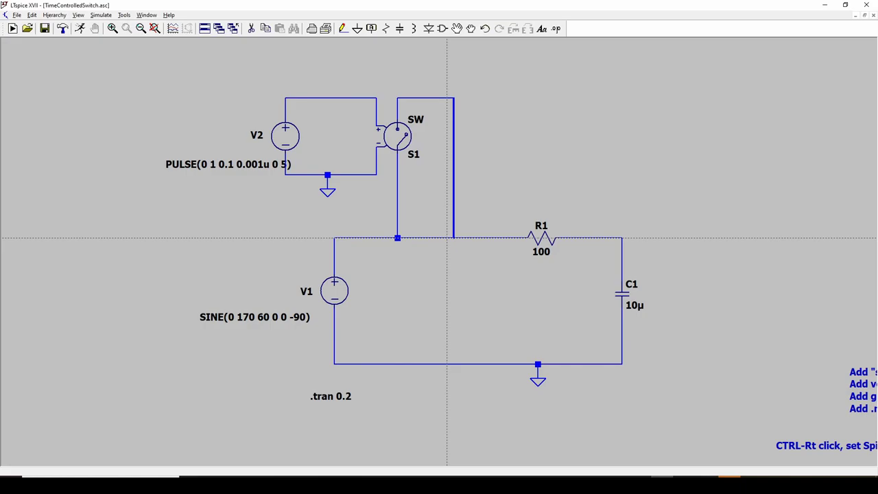
click(453, 238)
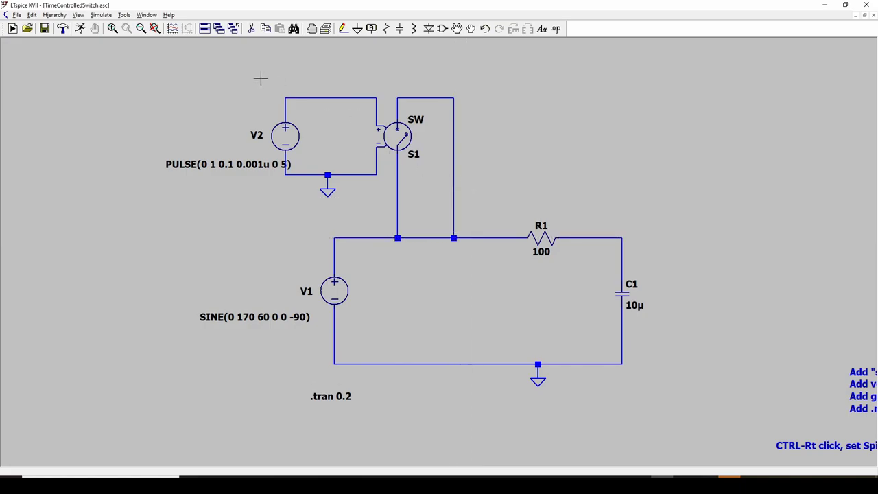
click(255, 32)
drag(524, 175, 499, 169)
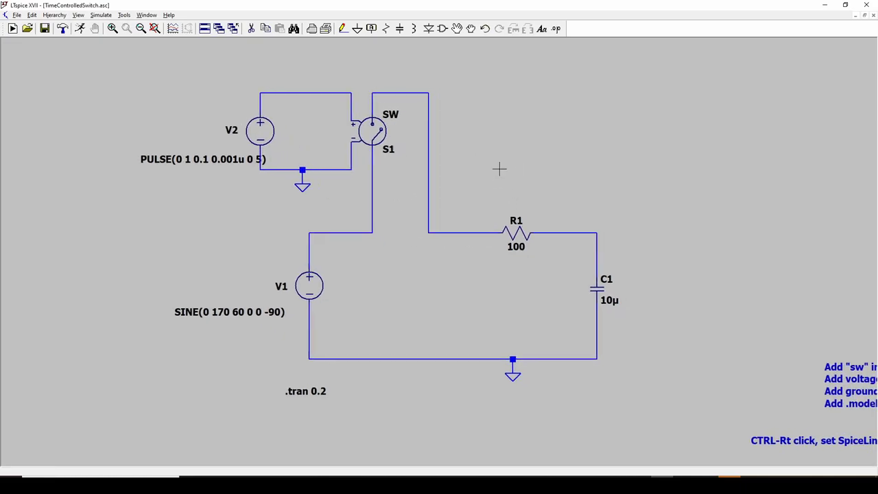
Rerun the simulation and plot capacitor voltage V(n004) from the R1–C1 wire
click(80, 31)
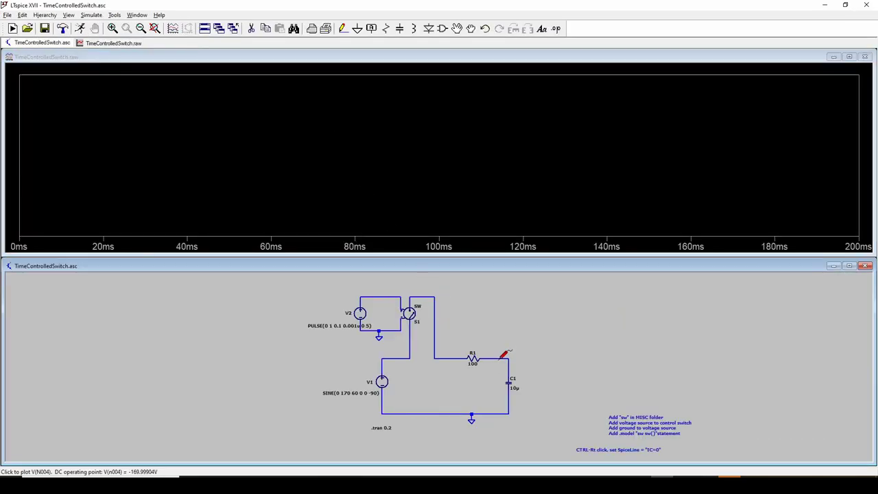
click(502, 356)
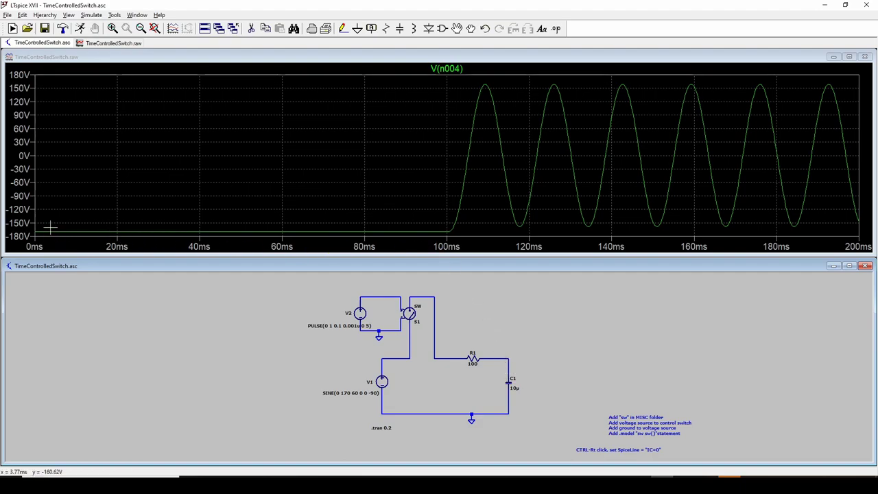
mouse_move(528, 322)
mouse_down()
mouse_move(517, 323)
mouse_move(524, 313)
mouse_up()
scroll(503, 318, up, 1)
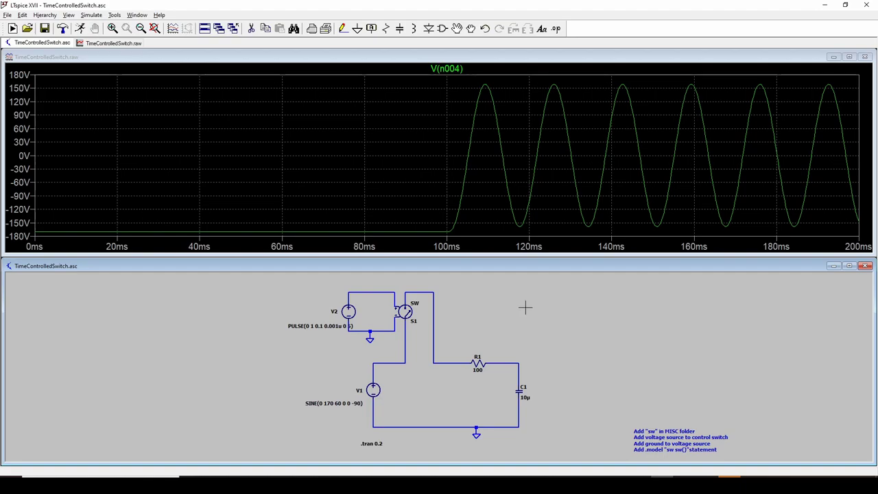
Close the waveform plot, maximize the schematic, and zoom and pan to show the notes
click(865, 57)
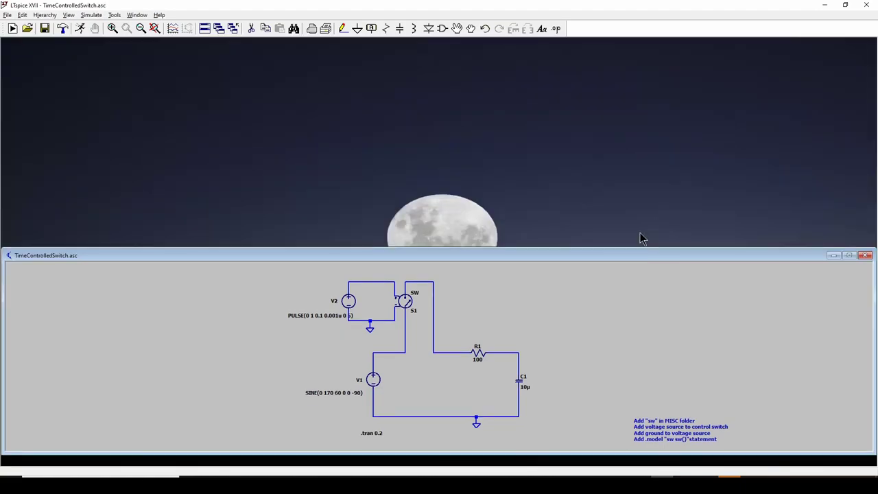
double_click(568, 257)
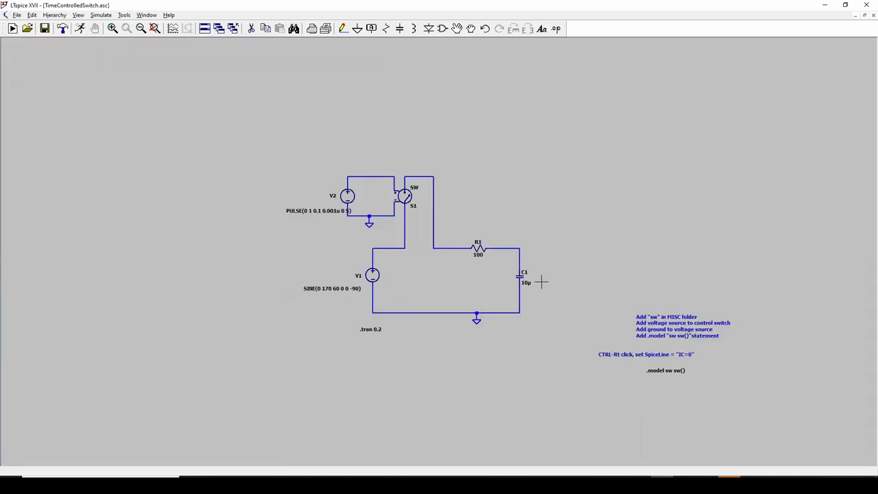
scroll(470, 276, up, 3)
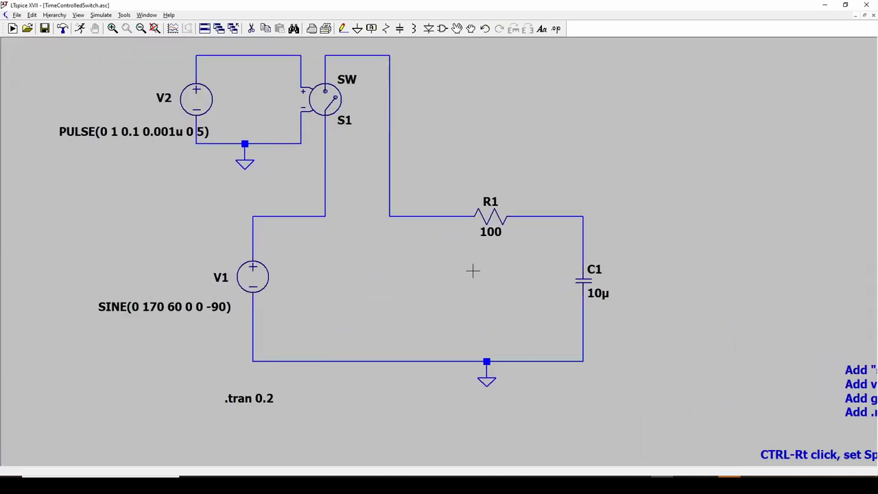
drag(522, 172, 545, 190)
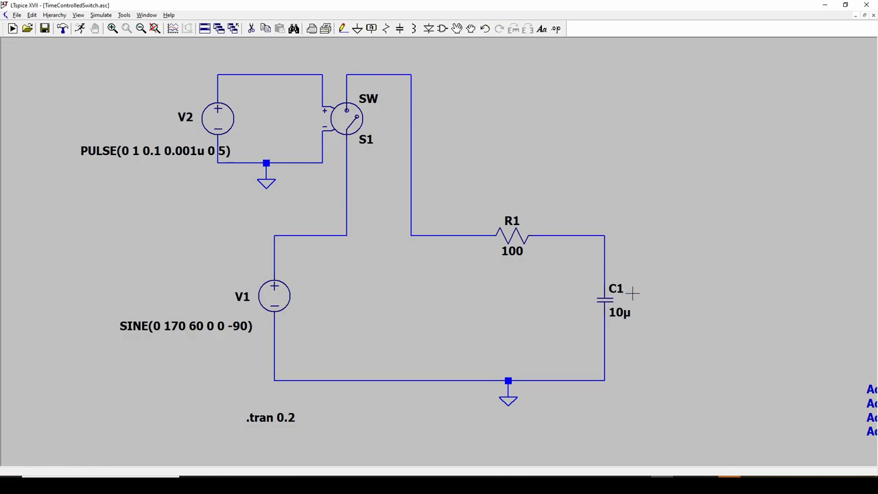
mouse_move(655, 273)
mouse_down()
mouse_move(620, 272)
mouse_move(645, 275)
mouse_up()
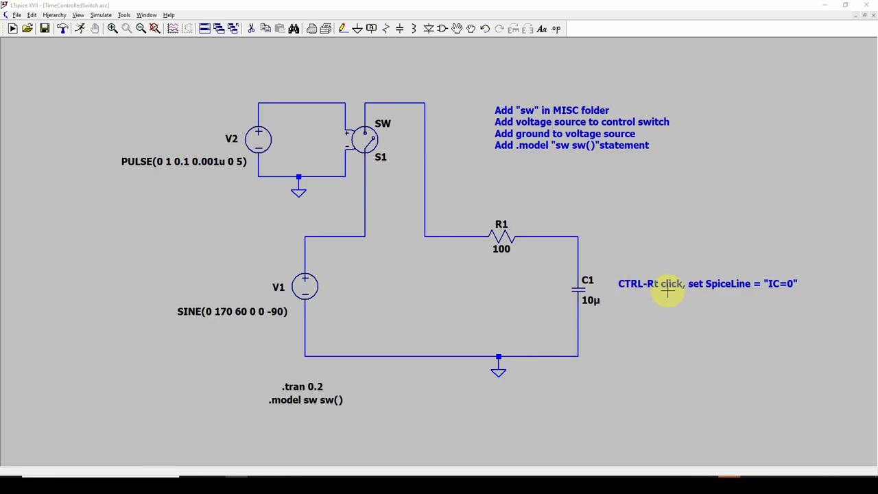
Set capacitor C1's SpiceLine attribute to IC=0
ctrl+right_click(582, 291)
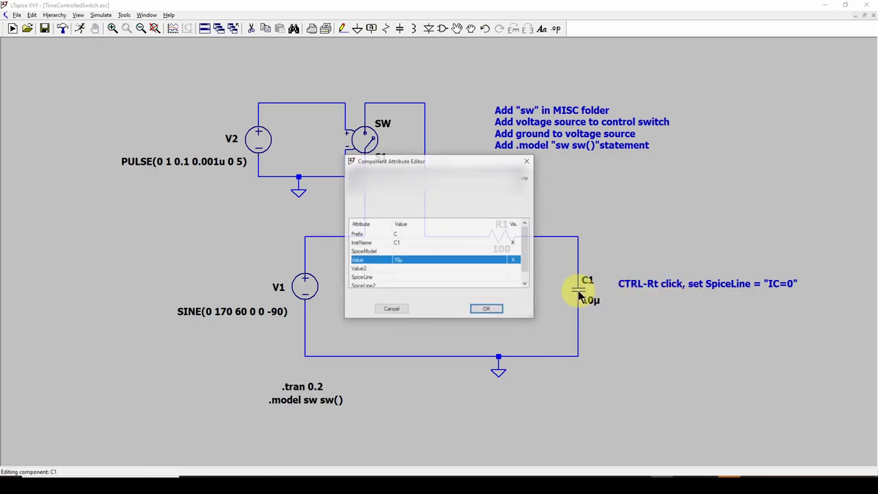
click(402, 276)
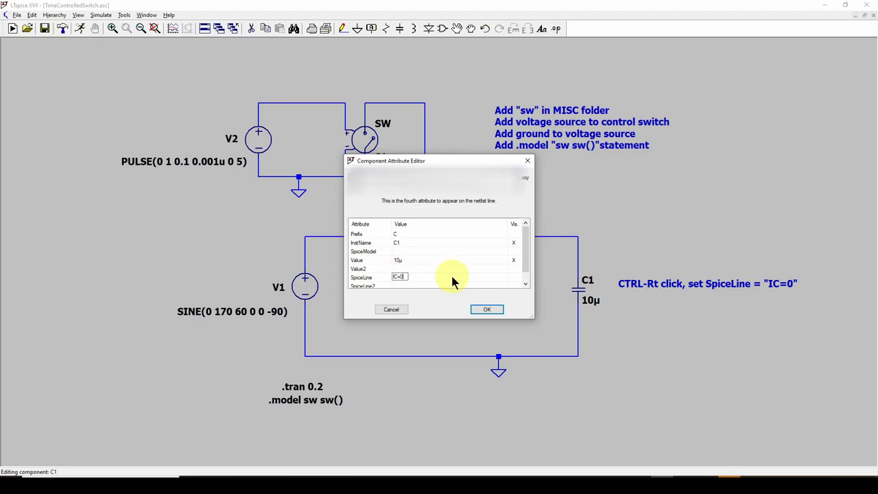
click(486, 308)
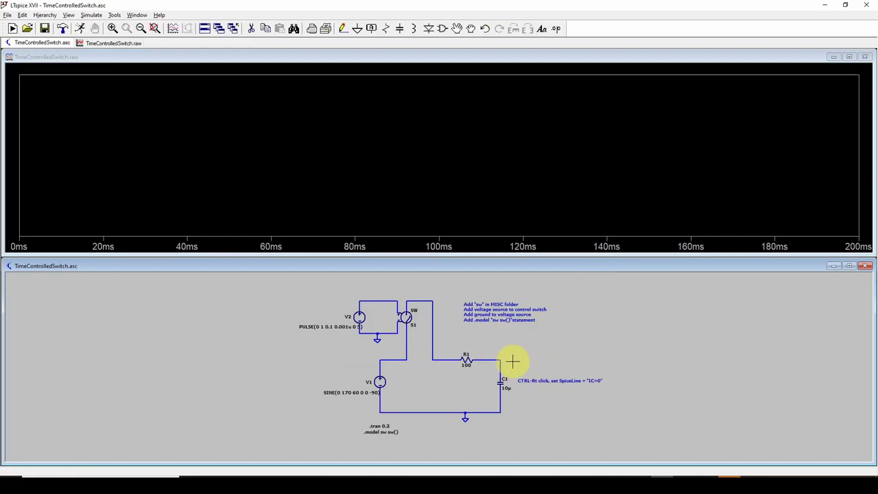
Plot V(n004) again and move the switch help window aside to reveal the schematic
click(500, 356)
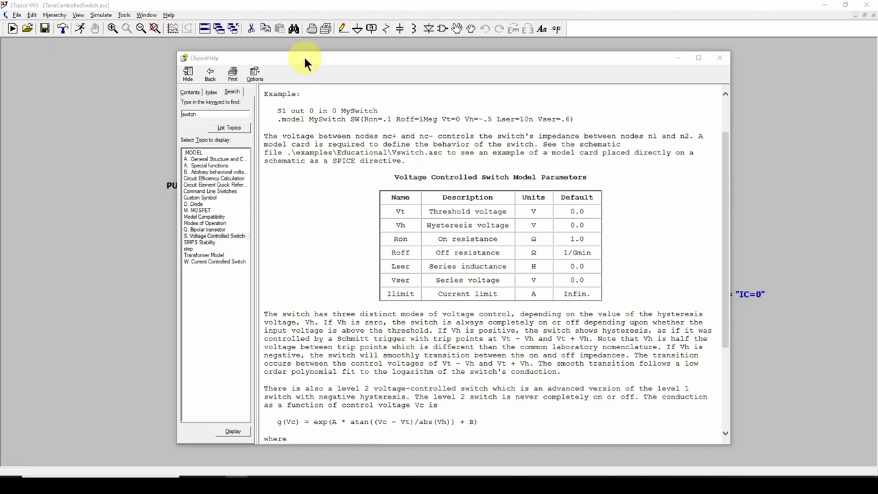
drag(304, 58, 588, 52)
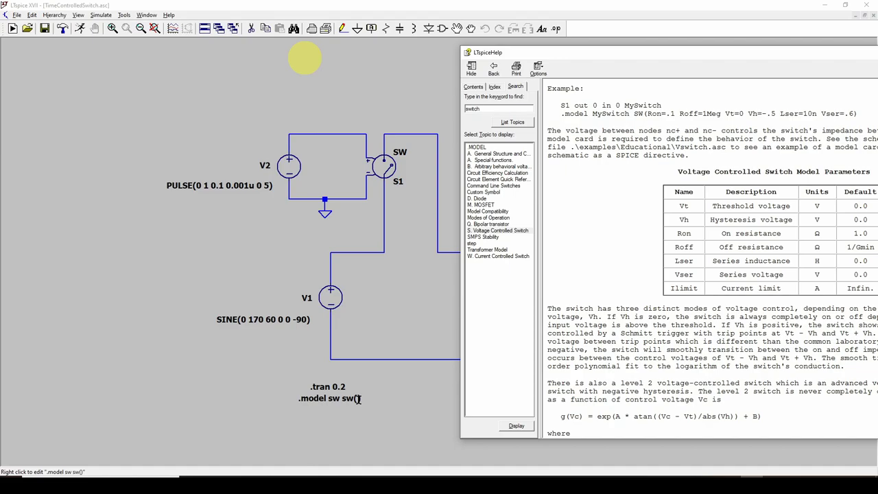
Bring the switch help back over the schematic and highlight the example .model MySwitch SW line
drag(695, 49, 401, 54)
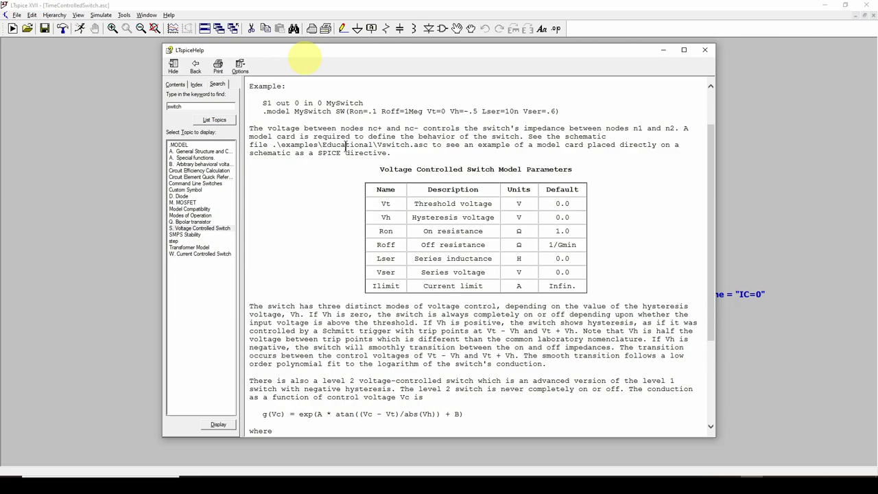
click(274, 112)
click(259, 107)
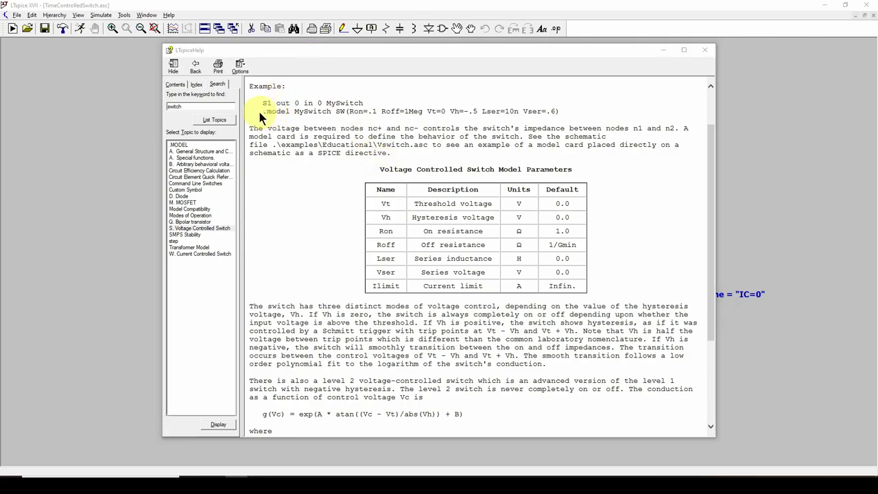
click(283, 112)
click(265, 111)
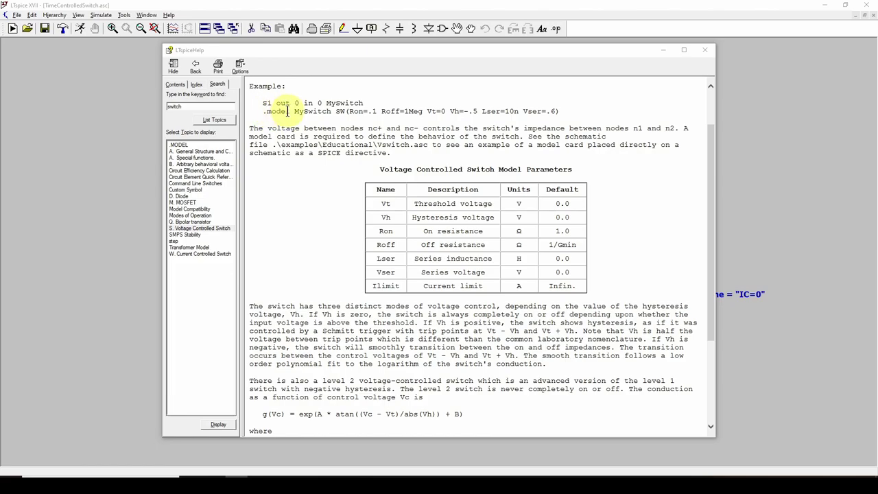